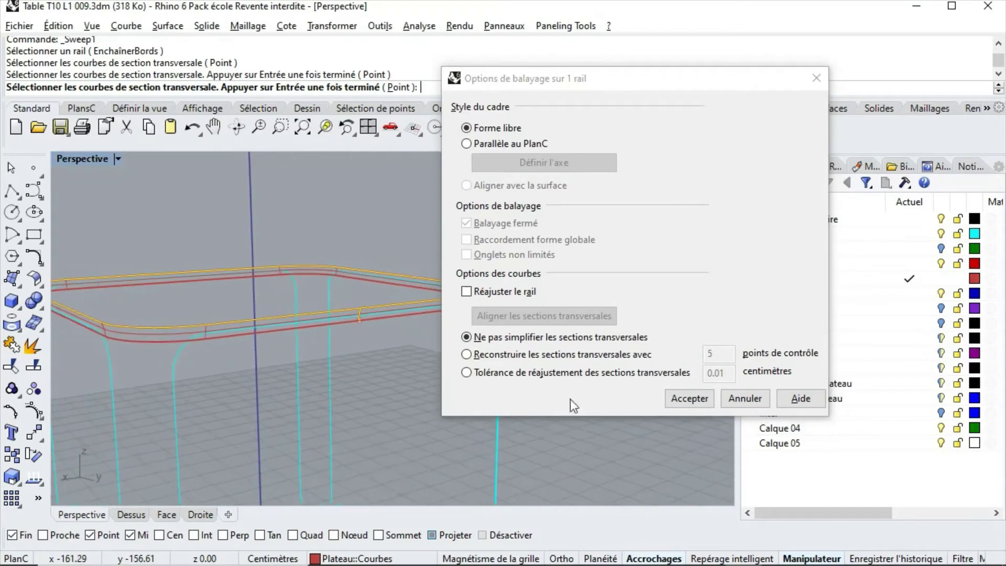
Step: Complete the one-rail sweep of the tabletop rim with the free-form frame style and set the Perspective view to X-ray display
{"action": "left_click", "coordinate": [690, 402]}
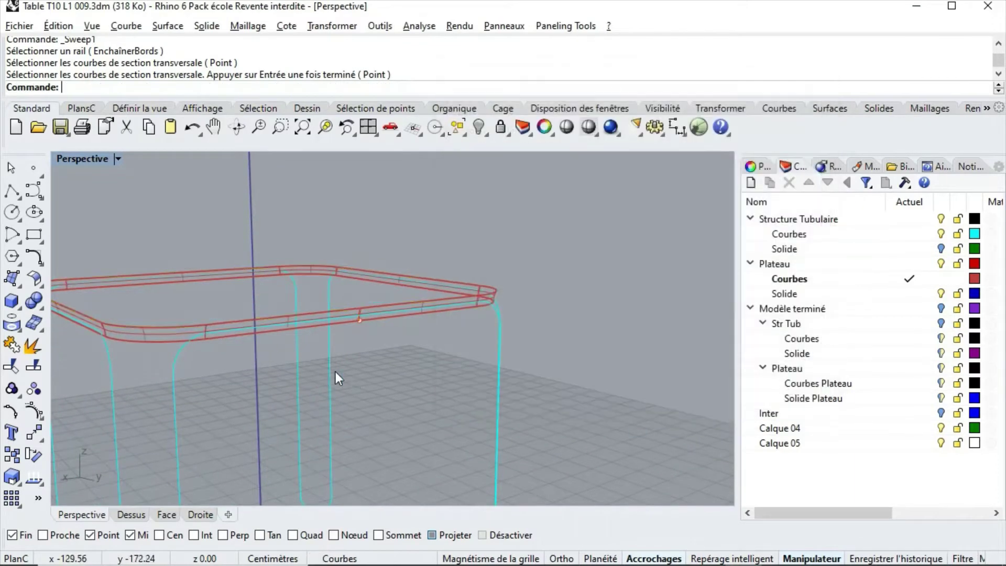
{"action": "left_click", "coordinate": [119, 158]}
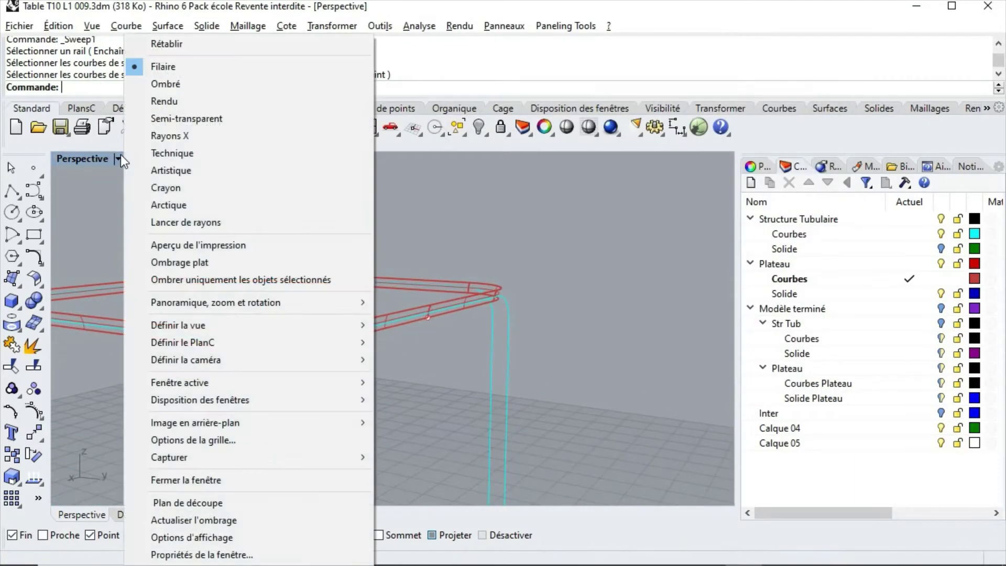
{"action": "left_click", "coordinate": [165, 138]}
{"action": "right_click_drag", "start_coordinate": [568, 213], "coordinate": [522, 329]}
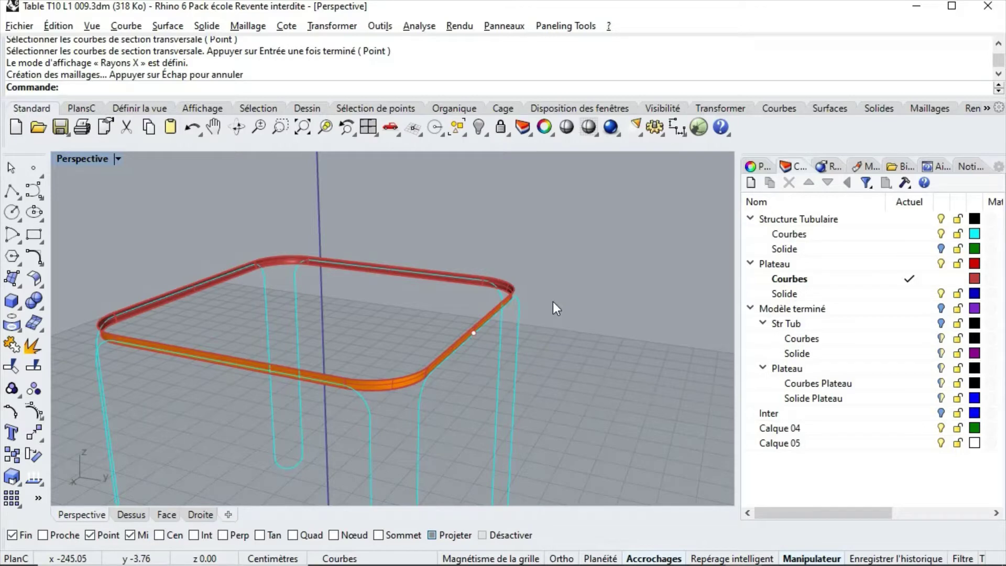
{"action": "mouse_move", "coordinate": [593, 309]}
{"action": "right_mouse_down"}
{"action": "mouse_move", "coordinate": [573, 303]}
{"action": "mouse_move", "coordinate": [636, 285]}
{"action": "mouse_move", "coordinate": [611, 313]}
{"action": "right_mouse_up"}
Step: Cap the planar holes of the swept tabletop rim to turn it into a closed solid
{"action": "scroll", "coordinate": [520, 293], "scroll_direction": "up", "scroll_amount": 2}
{"action": "scroll", "coordinate": [511, 317], "scroll_direction": "up", "scroll_amount": 2}
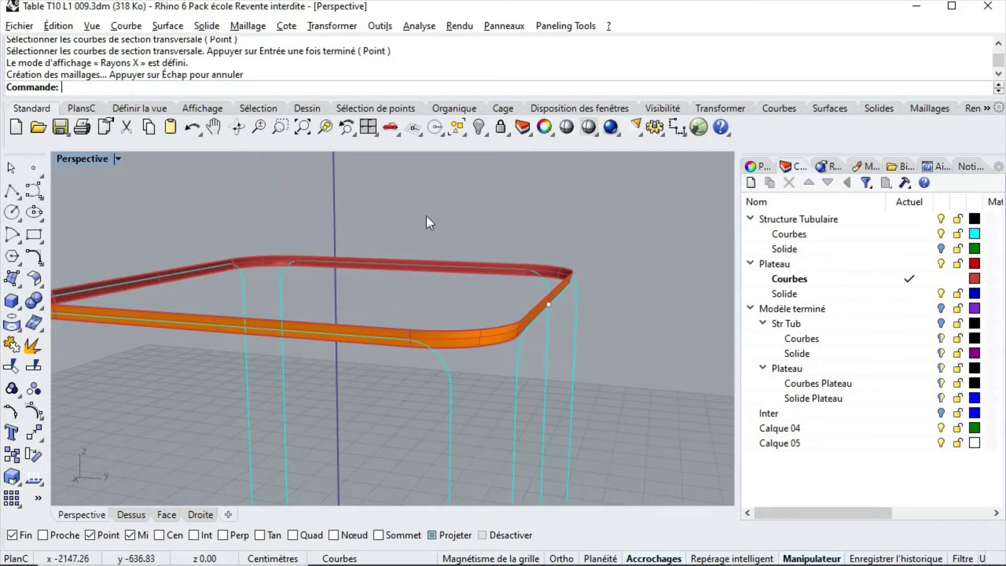
{"action": "left_click", "coordinate": [200, 26]}
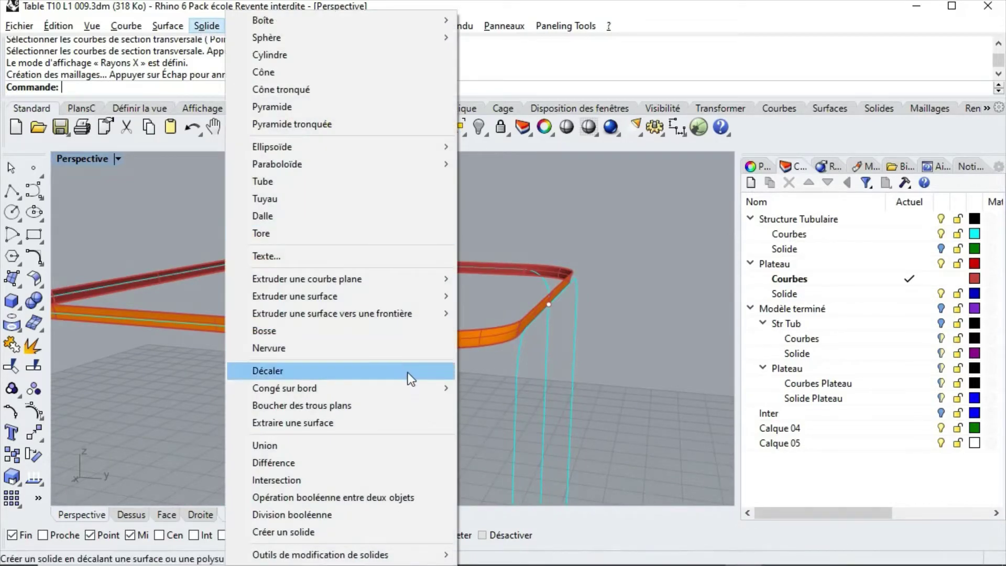
{"action": "left_click", "coordinate": [359, 405]}
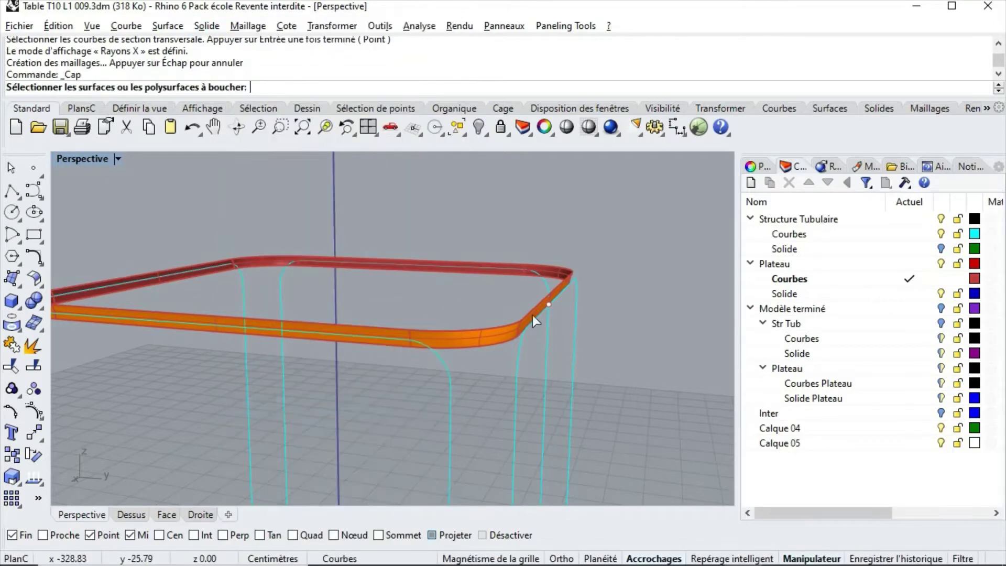
{"action": "left_click", "coordinate": [489, 339]}
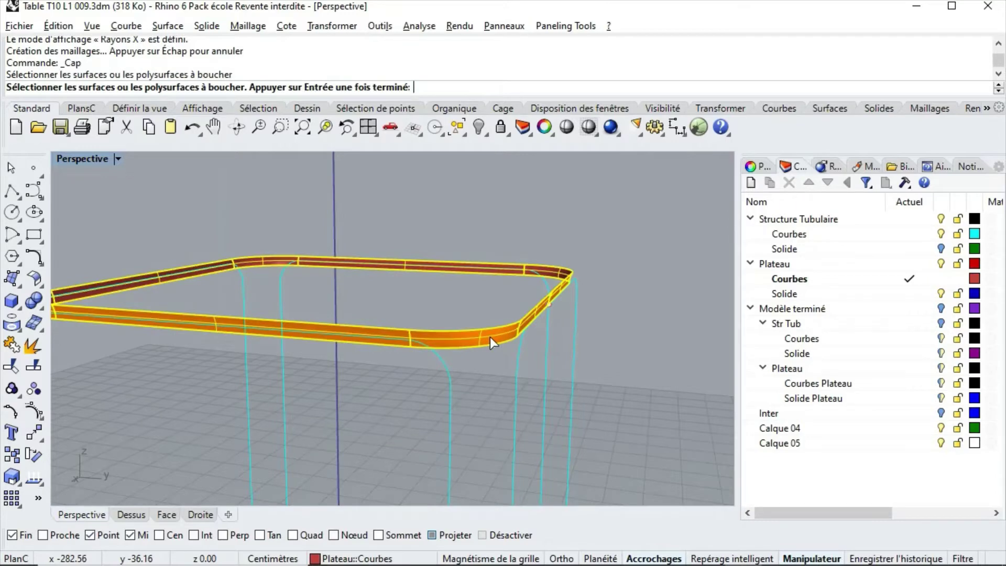
{"action": "key", "text": "Return"}
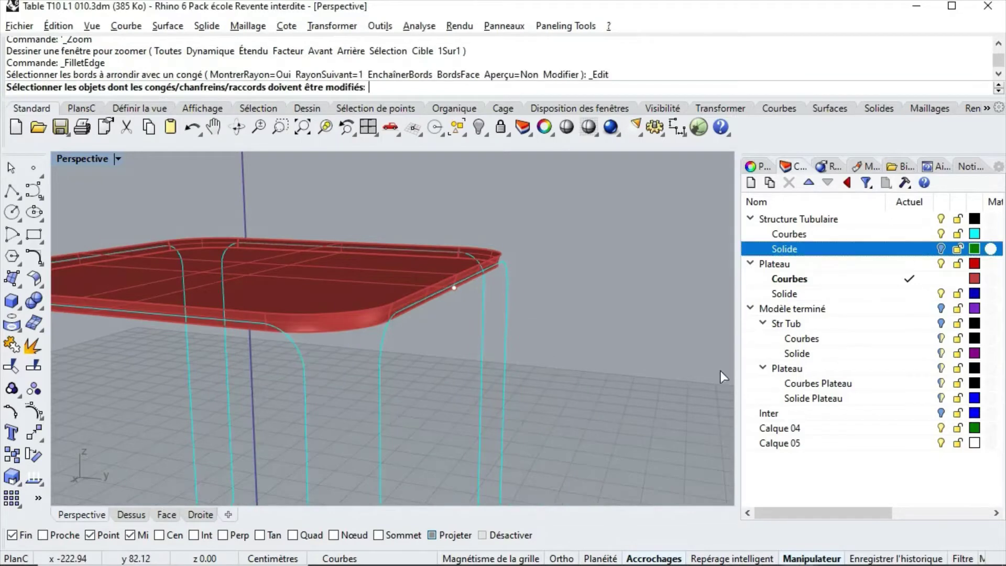
Step: Temporarily show the Solide layer of Structure Tubulaire to check how the tabletop edge meets the tubes, and hide it again
{"action": "right_click_drag", "start_coordinate": [565, 360], "coordinate": [479, 294]}
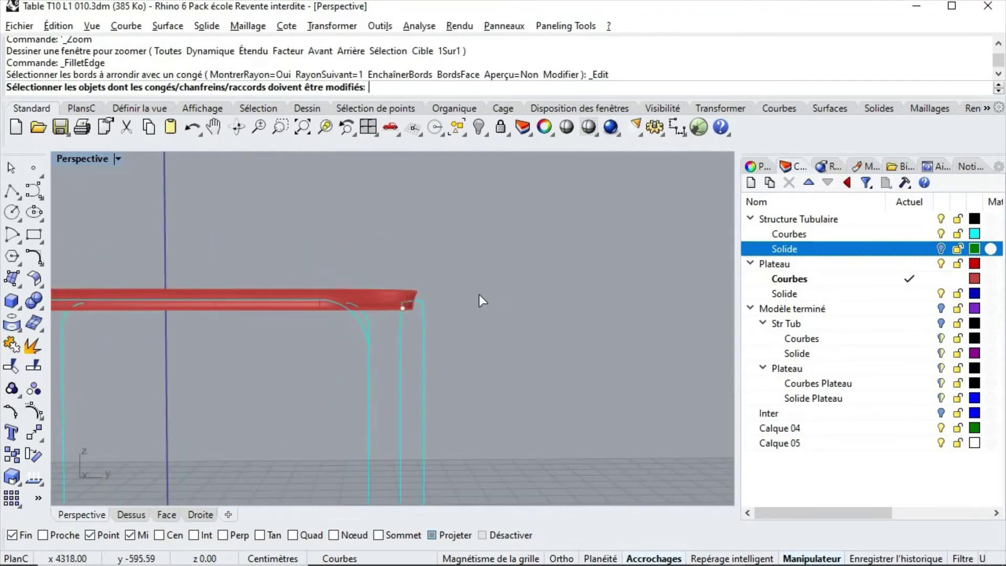
{"action": "key", "text": "Escape"}
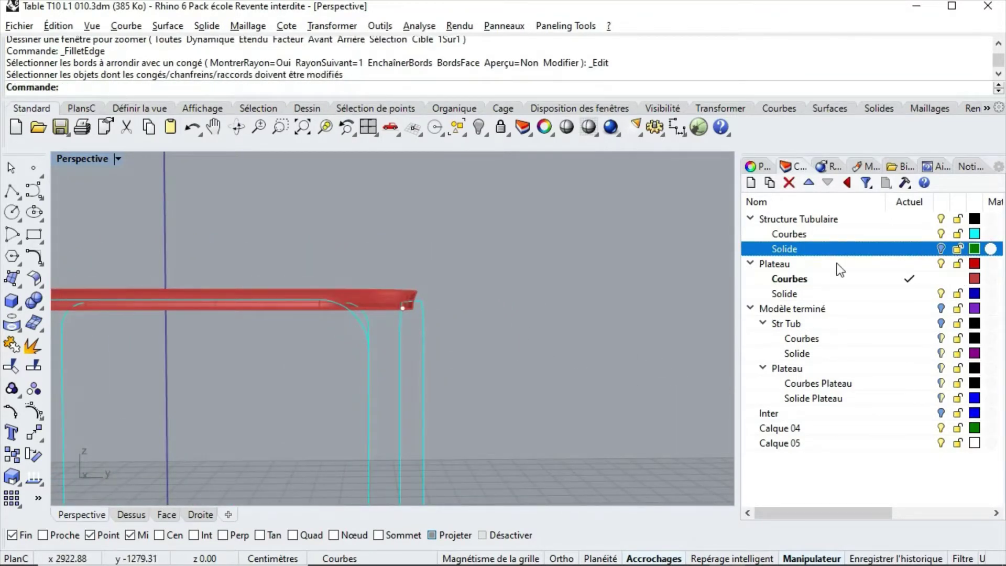
{"action": "left_click", "coordinate": [940, 248]}
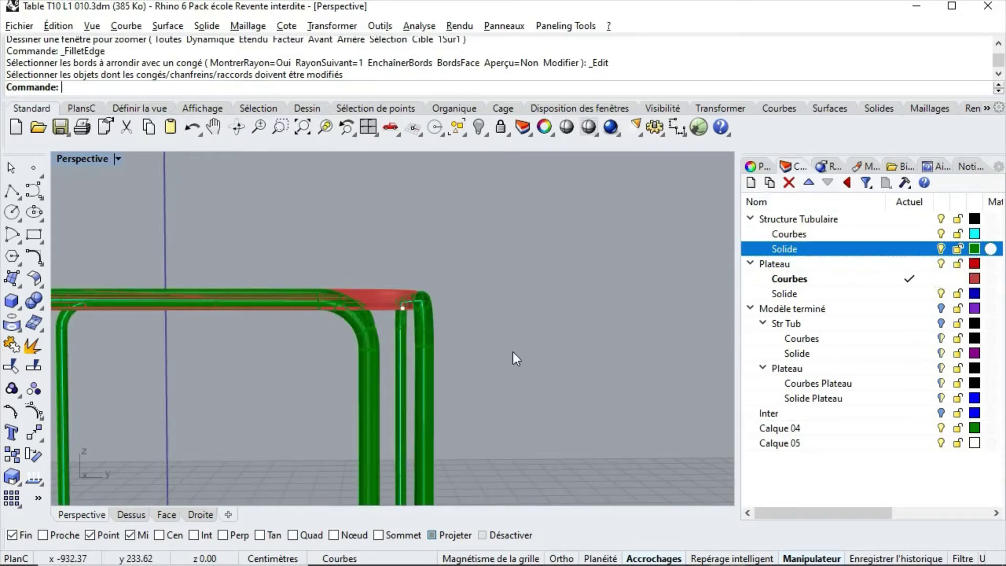
{"action": "left_click", "coordinate": [280, 130]}
{"action": "left_click_drag", "start_coordinate": [317, 236], "coordinate": [495, 364]}
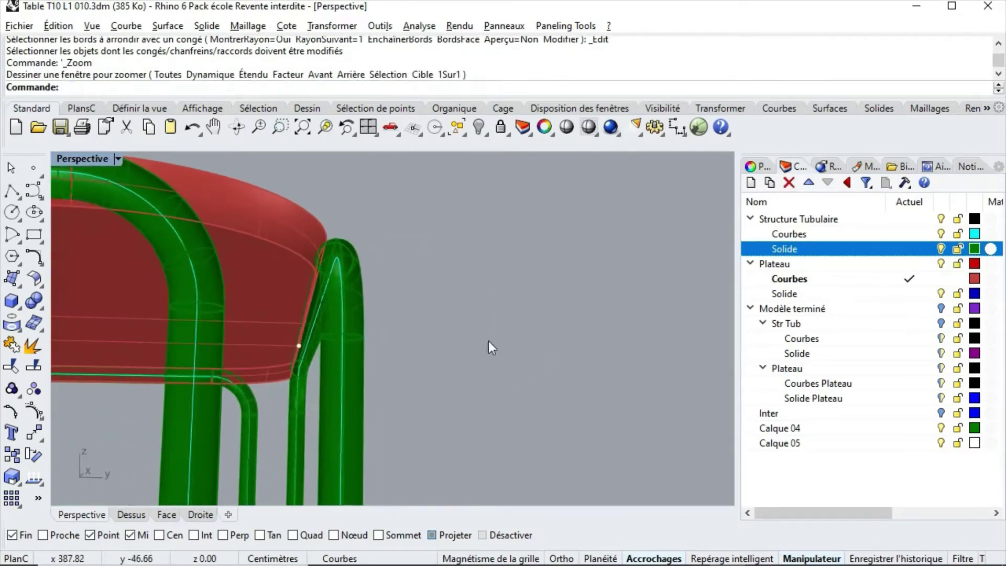
{"action": "right_click_drag", "start_coordinate": [408, 307], "coordinate": [288, 375]}
{"action": "scroll", "coordinate": [289, 373], "scroll_direction": "down", "scroll_amount": 5}
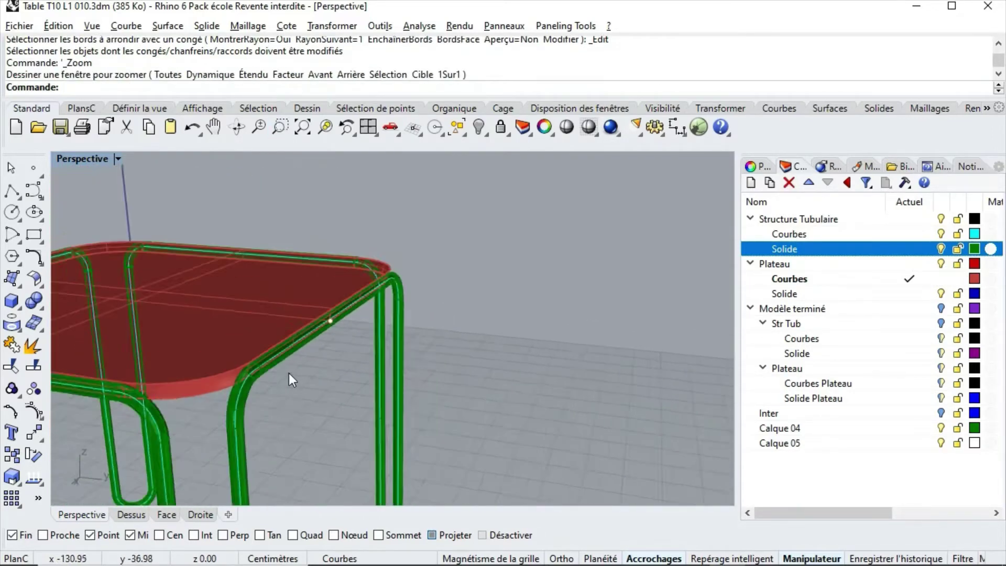
{"action": "scroll", "coordinate": [277, 391], "scroll_direction": "down", "scroll_amount": 3}
{"action": "right_click_drag", "start_coordinate": [266, 410], "coordinate": [433, 342]}
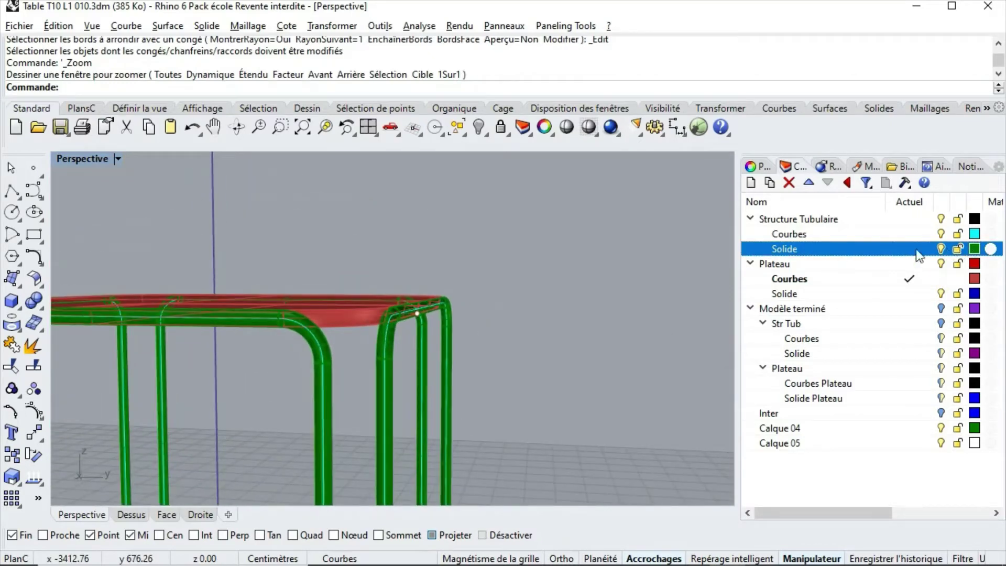
{"action": "left_click", "coordinate": [941, 248]}
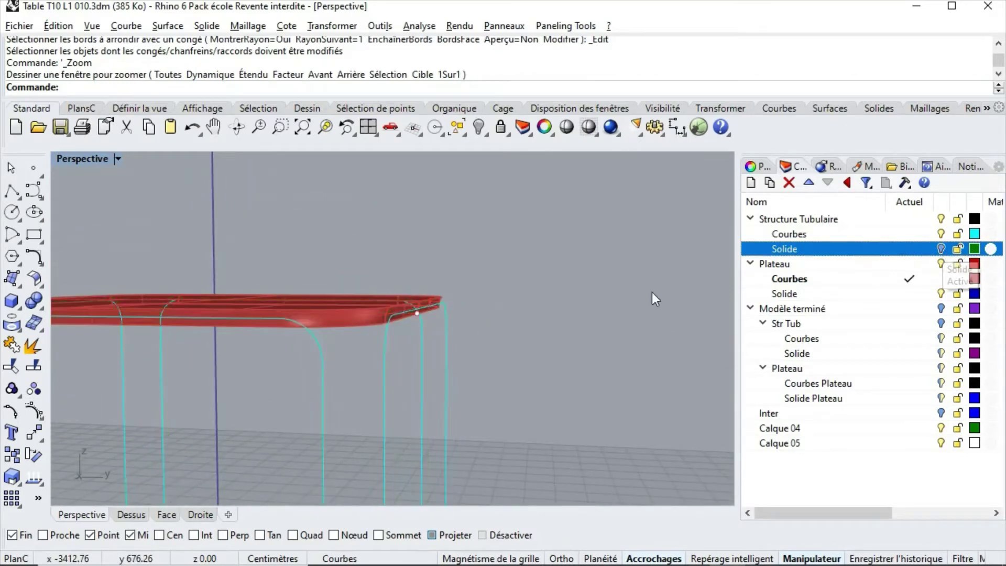
Step: Begin an edge fillet for the tabletop with the next radius set to 0.2
{"action": "right_click_drag", "start_coordinate": [567, 300], "coordinate": [551, 320]}
{"action": "right_click_drag", "start_coordinate": [218, 389], "coordinate": [298, 353]}
{"action": "scroll", "coordinate": [364, 320], "scroll_direction": "up", "scroll_amount": 4}
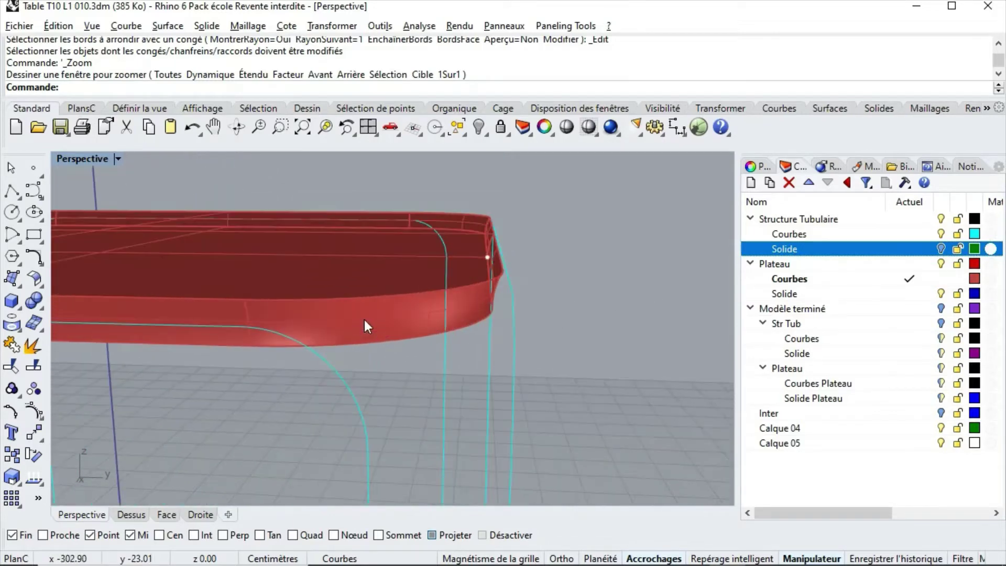
{"action": "right_click_drag", "start_coordinate": [363, 320], "coordinate": [378, 307]}
{"action": "mouse_move", "coordinate": [477, 276]}
{"action": "right_mouse_down"}
{"action": "mouse_move", "coordinate": [456, 268]}
{"action": "mouse_move", "coordinate": [472, 265]}
{"action": "mouse_move", "coordinate": [466, 259]}
{"action": "mouse_move", "coordinate": [477, 270]}
{"action": "right_mouse_up"}
{"action": "scroll", "coordinate": [455, 267], "scroll_direction": "up", "scroll_amount": 3}
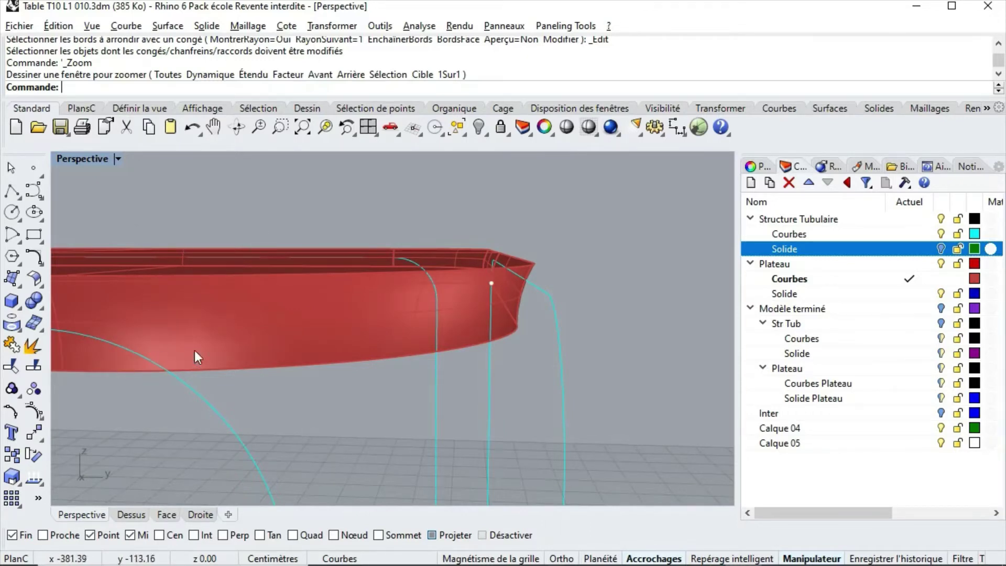
{"action": "left_click", "coordinate": [34, 300]}
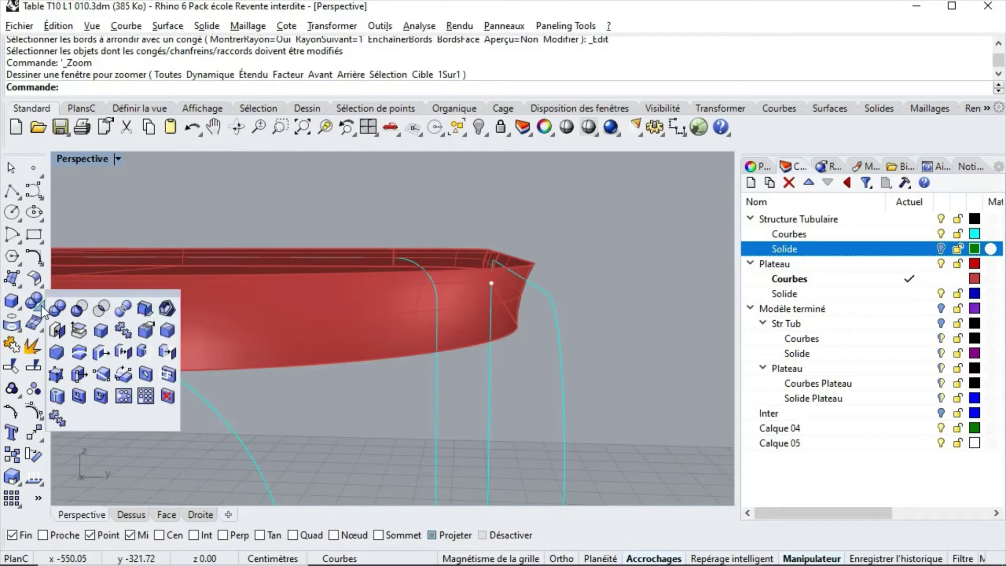
{"action": "left_click", "coordinate": [172, 330]}
{"action": "right_click_drag", "start_coordinate": [464, 250], "coordinate": [550, 213]}
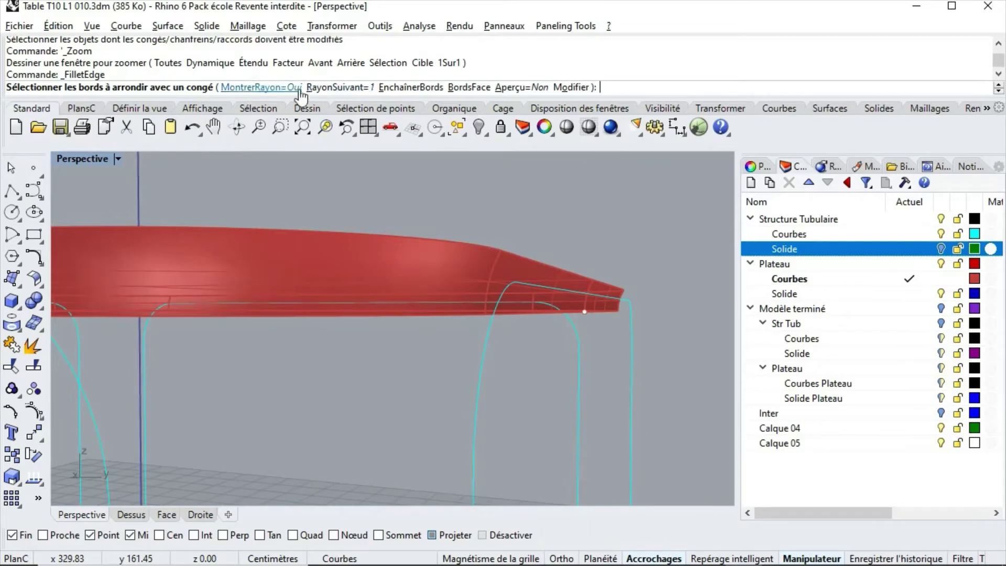
{"action": "left_click", "coordinate": [340, 87]}
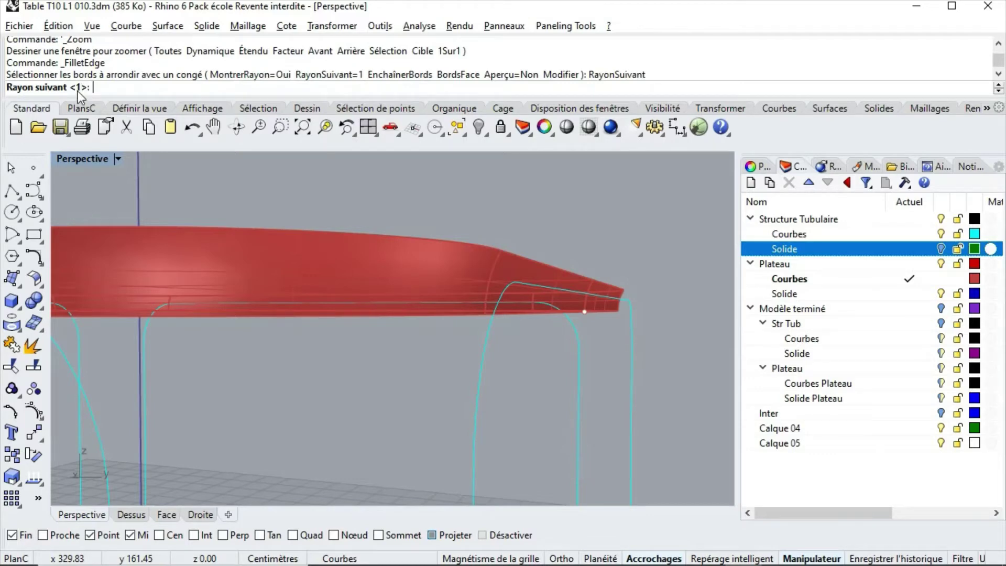
{"action": "type", "text": "0.2"}
{"action": "key", "text": "Return"}
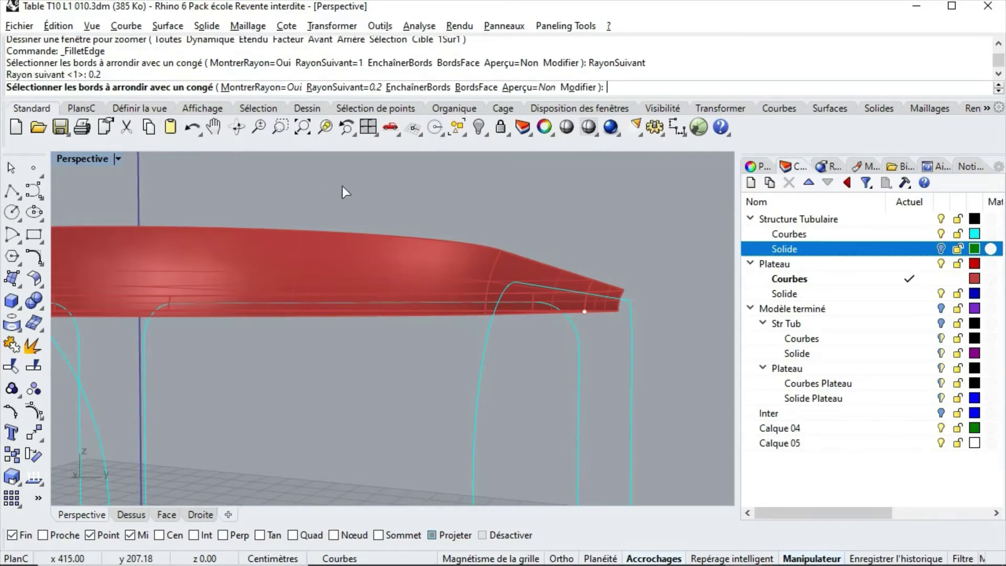
Step: Select every straight and corner edge around the tabletop's upper rim for the fillet and confirm the edge selection
{"action": "right_click_drag", "start_coordinate": [398, 186], "coordinate": [564, 204]}
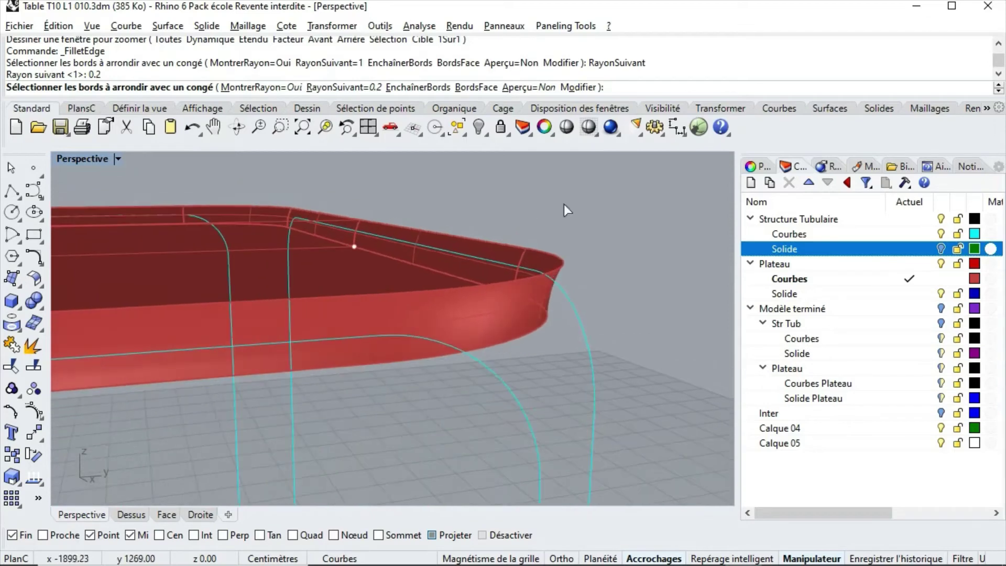
{"action": "left_click", "coordinate": [560, 259]}
{"action": "left_click", "coordinate": [560, 259]}
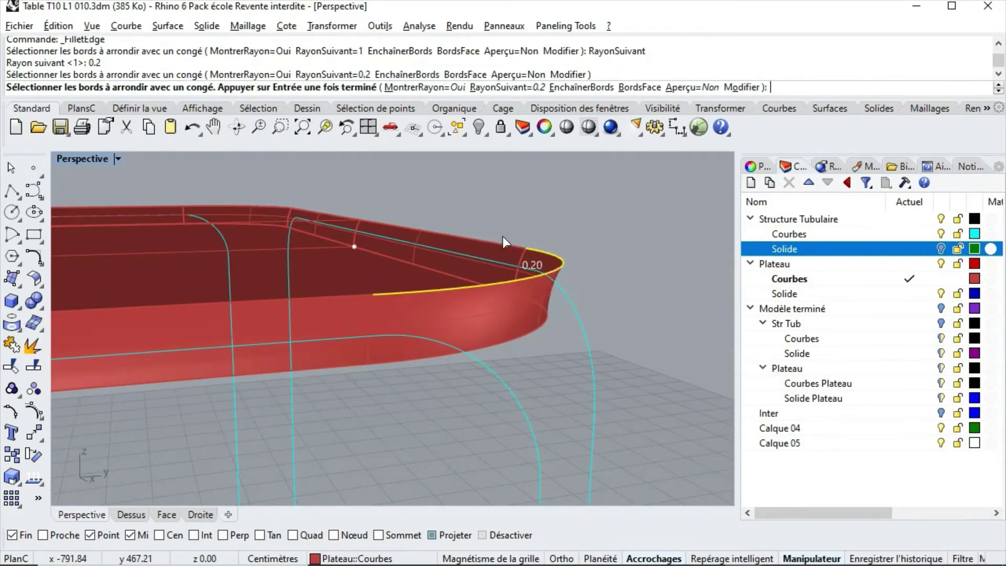
{"action": "right_click_drag", "start_coordinate": [494, 240], "coordinate": [426, 395]}
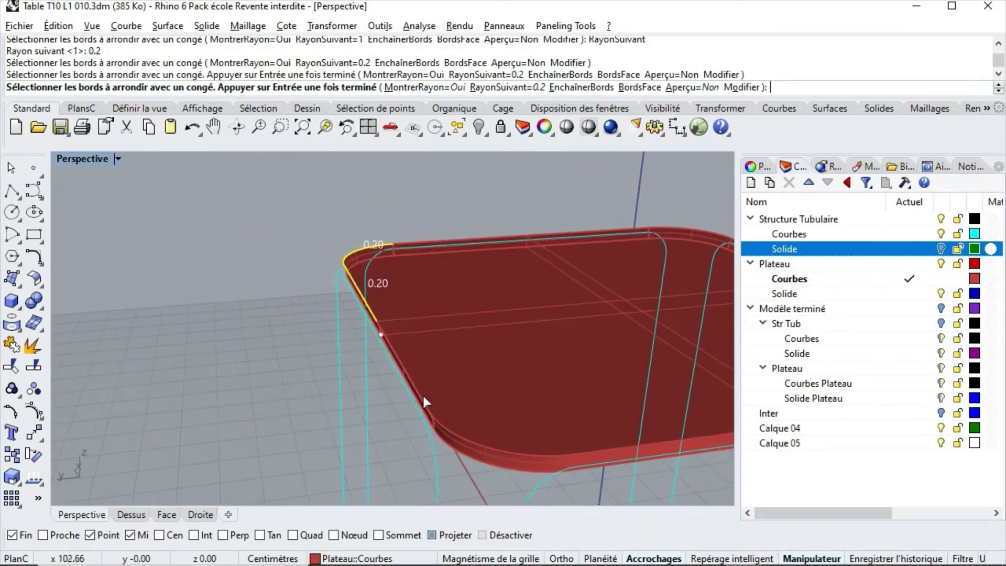
{"action": "scroll", "coordinate": [423, 394], "scroll_direction": "up", "scroll_amount": 4}
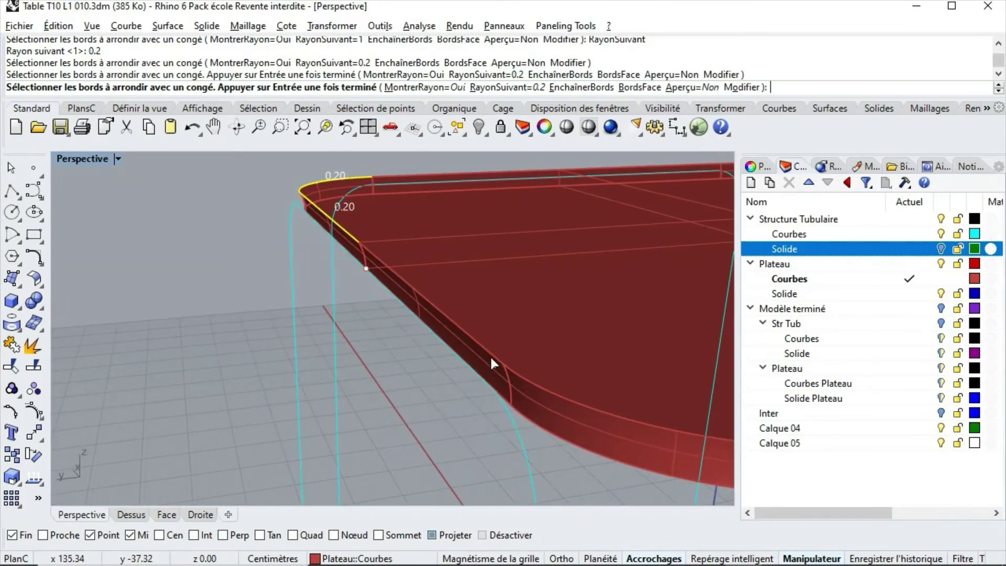
{"action": "left_click", "coordinate": [491, 362]}
{"action": "left_click", "coordinate": [543, 393]}
{"action": "right_click_drag", "start_coordinate": [544, 389], "coordinate": [296, 344]}
{"action": "right_click_drag", "start_coordinate": [193, 375], "coordinate": [451, 391]}
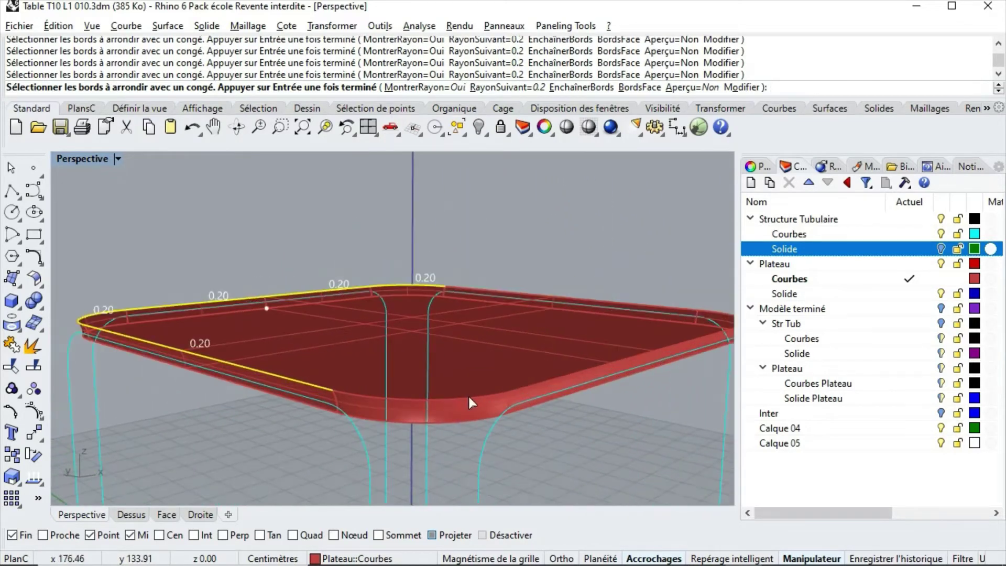
{"action": "left_click", "coordinate": [539, 382]}
{"action": "right_click_drag", "start_coordinate": [614, 366], "coordinate": [551, 369]}
{"action": "scroll", "coordinate": [551, 368], "scroll_direction": "up", "scroll_amount": 3}
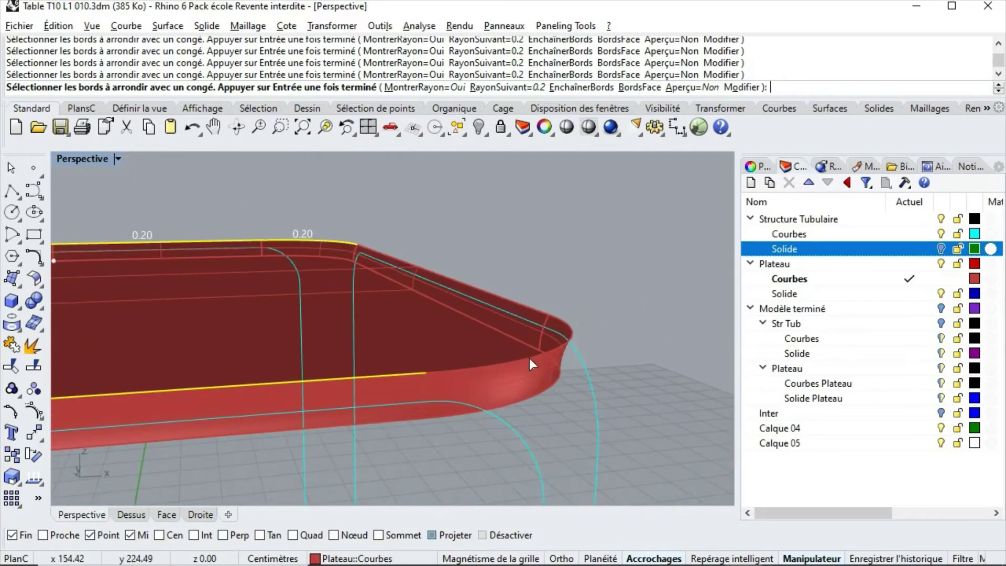
{"action": "left_click", "coordinate": [531, 359]}
{"action": "left_click", "coordinate": [422, 283]}
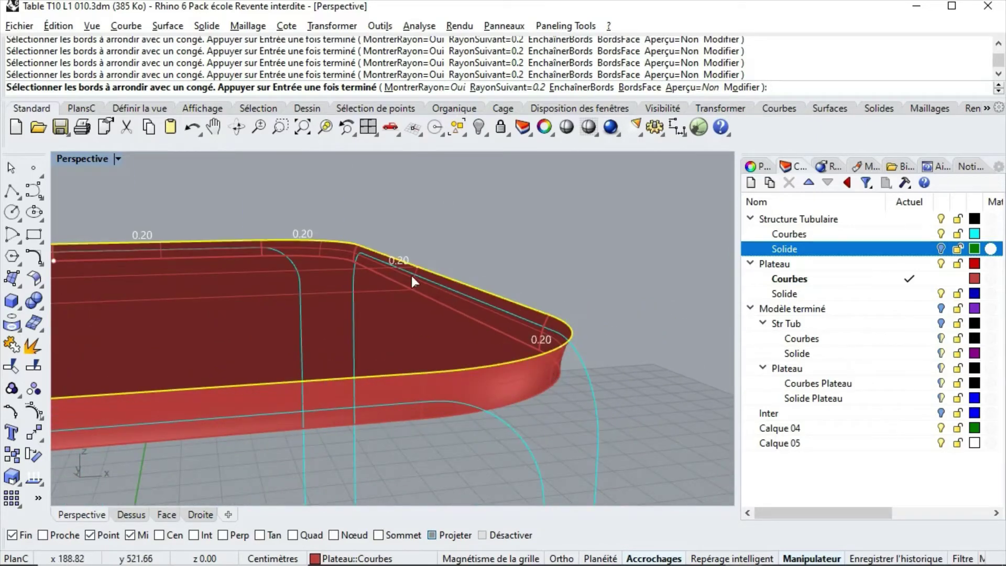
{"action": "key", "text": "Return"}
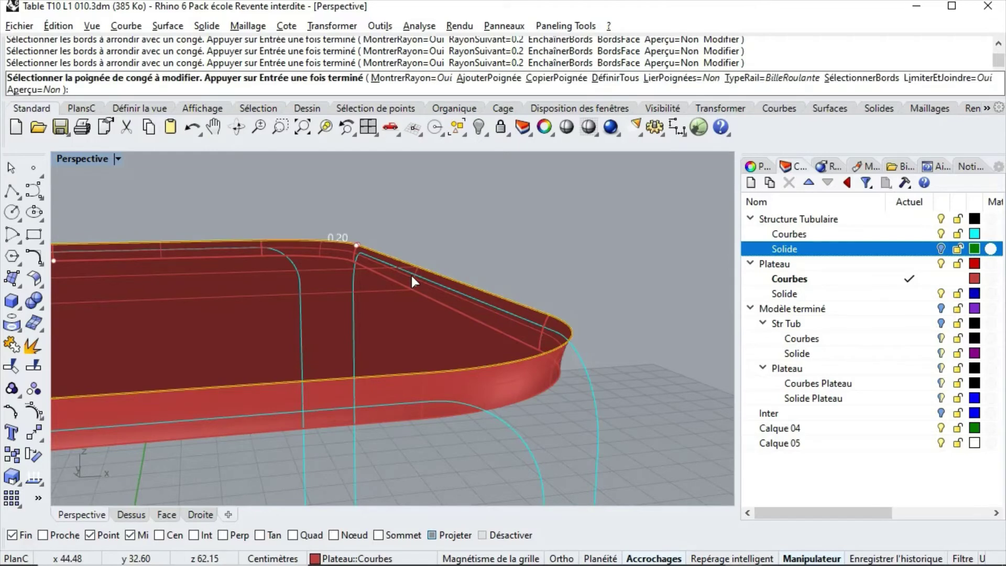
Step: Check the fillet handle at the tabletop corner up close and apply the fillet to the rim
{"action": "right_click_drag", "start_coordinate": [609, 316], "coordinate": [316, 304]}
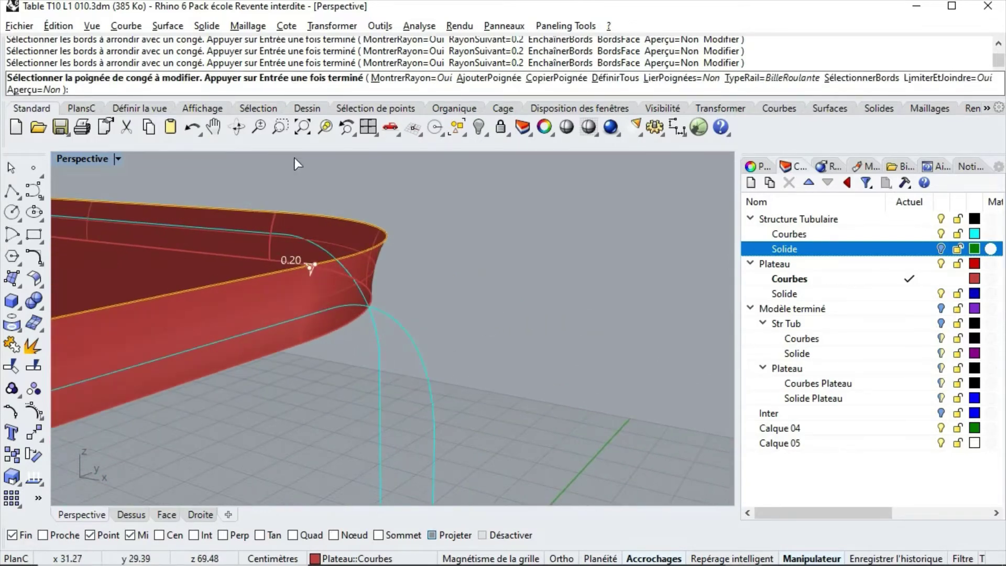
{"action": "left_click", "coordinate": [280, 127]}
{"action": "left_click_drag", "start_coordinate": [265, 215], "coordinate": [374, 319]}
{"action": "right_click_drag", "start_coordinate": [377, 309], "coordinate": [391, 312]}
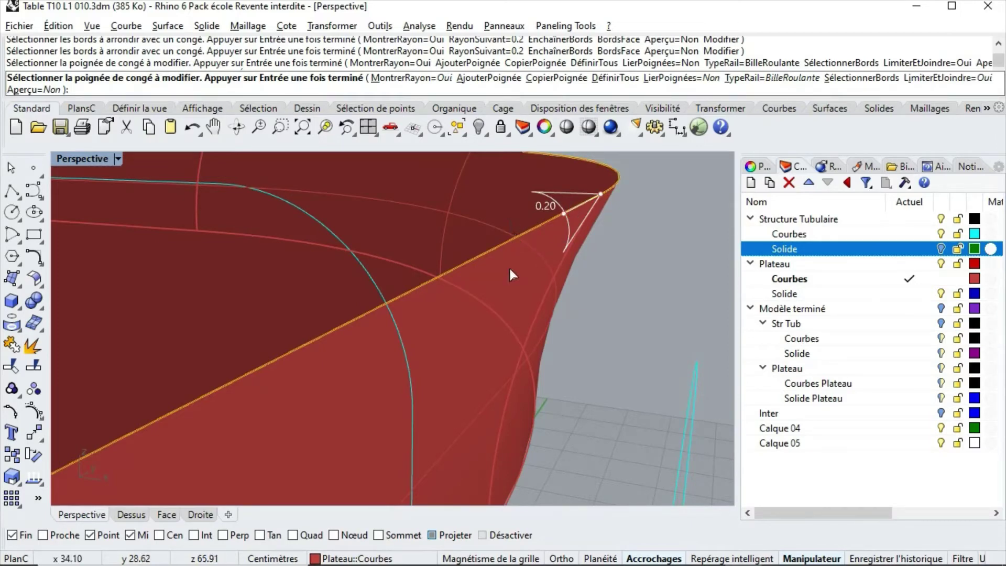
{"action": "key", "text": "Return"}
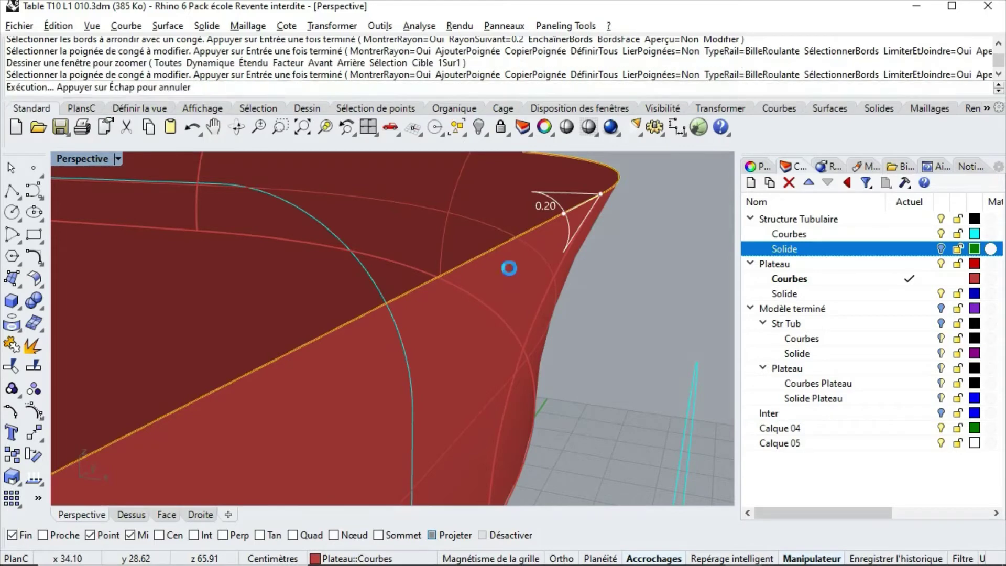
Step: Switch to the four-view layout, zoom all viewports to the model's extents, and maximize the Perspective view
{"action": "scroll", "coordinate": [508, 266], "scroll_direction": "down", "scroll_amount": 8}
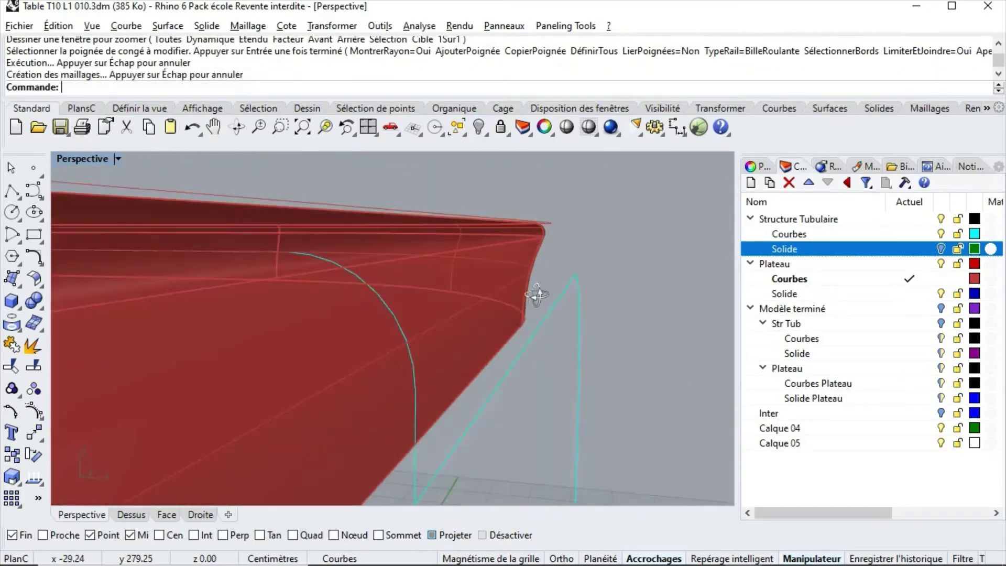
{"action": "right_click_drag", "start_coordinate": [519, 318], "coordinate": [476, 206]}
{"action": "left_click", "coordinate": [368, 127]}
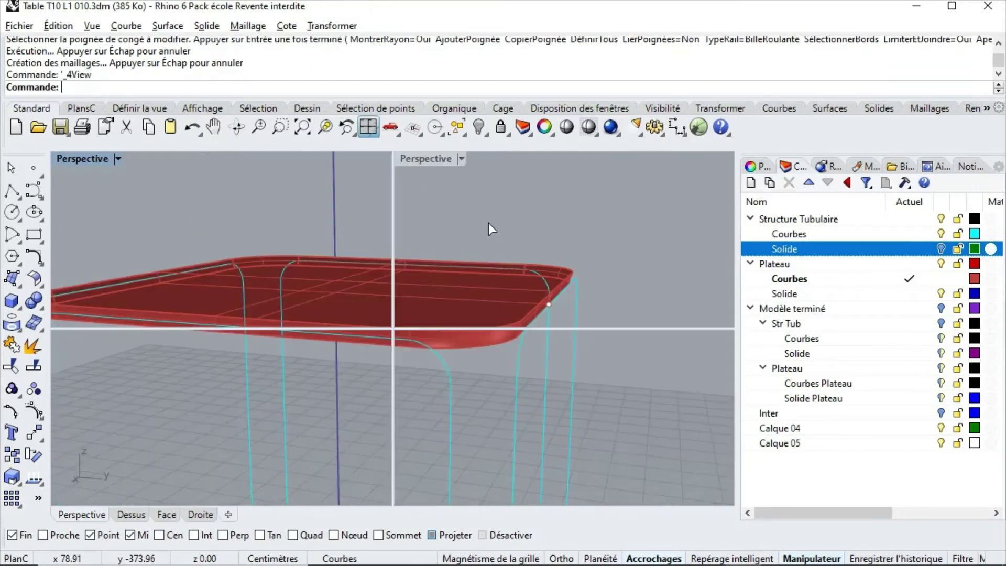
{"action": "type", "text": "ZEA"}
{"action": "key", "text": "Return"}
{"action": "double_click", "coordinate": [413, 156]}
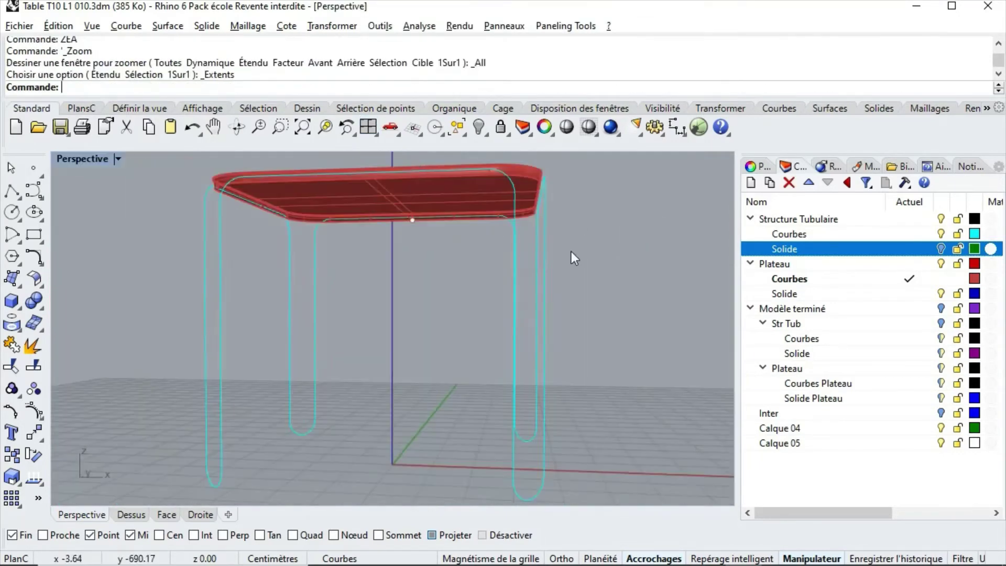
Step: Begin an edge fillet with chained edge selection and pick the tabletop's lower outer rim edge at the corner
{"action": "right_click_drag", "start_coordinate": [413, 156], "coordinate": [532, 292]}
{"action": "scroll", "coordinate": [496, 250], "scroll_direction": "up", "scroll_amount": 5}
{"action": "right_click_drag", "start_coordinate": [497, 251], "coordinate": [488, 267]}
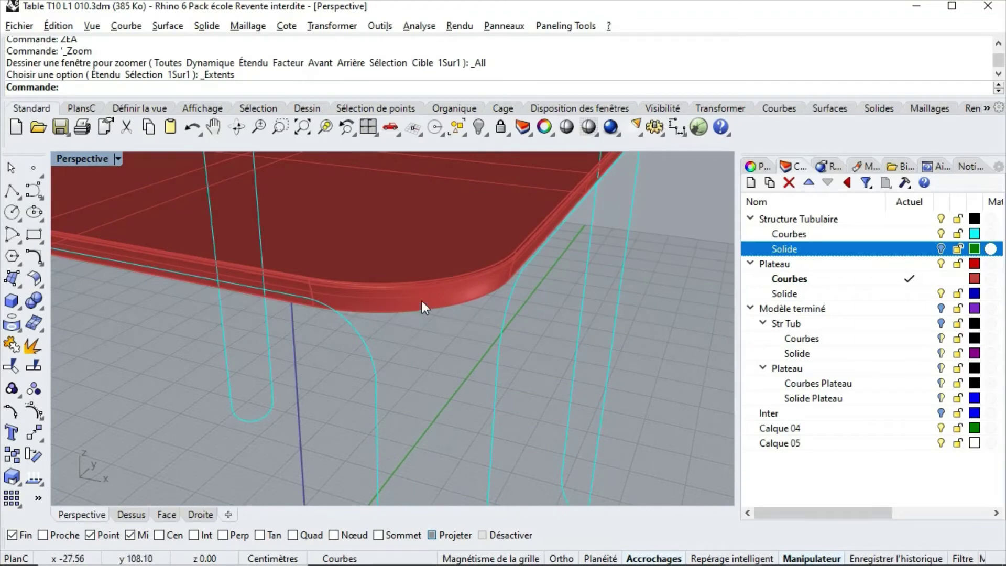
{"action": "right_click", "coordinate": [294, 86]}
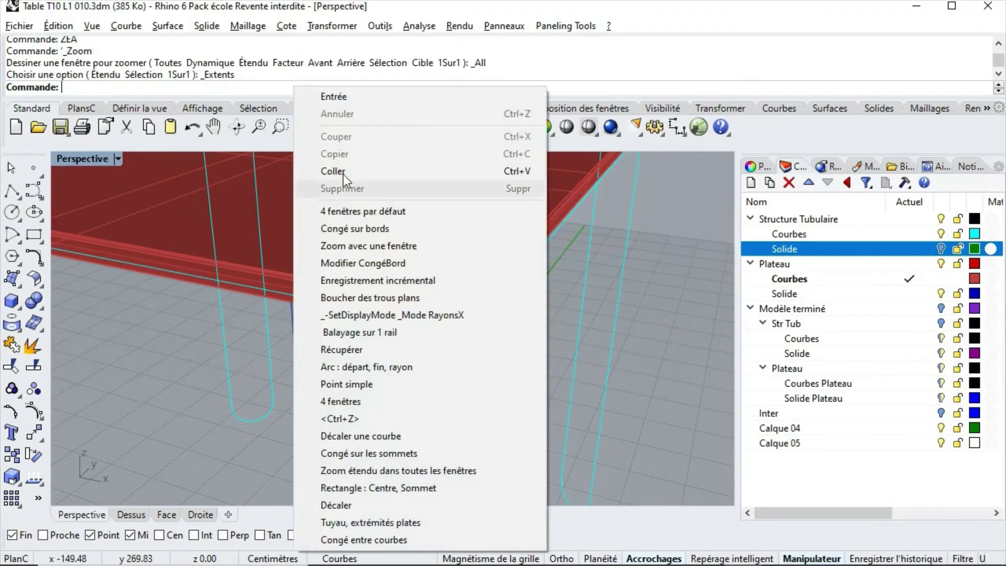
{"action": "left_click", "coordinate": [373, 229]}
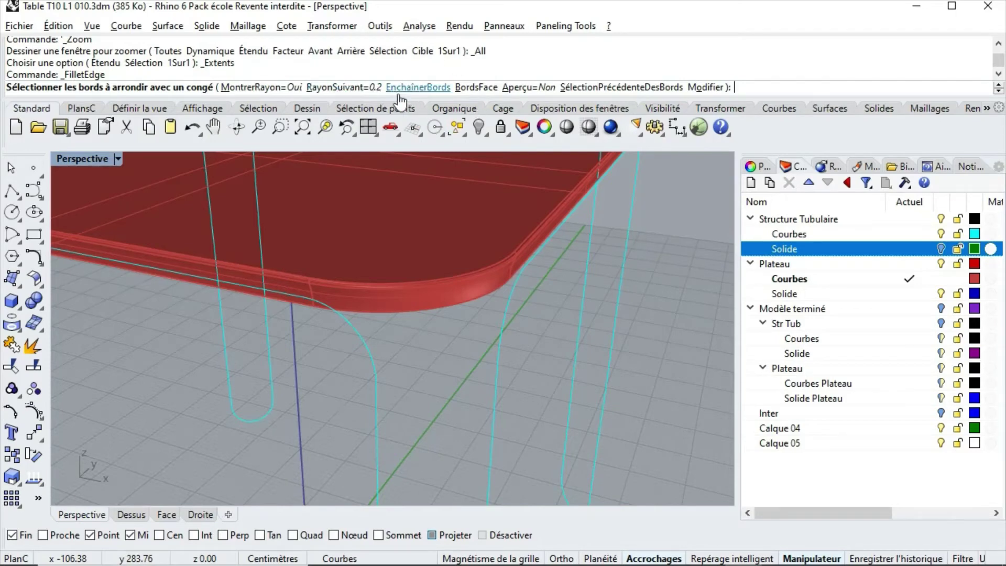
{"action": "left_click", "coordinate": [430, 91]}
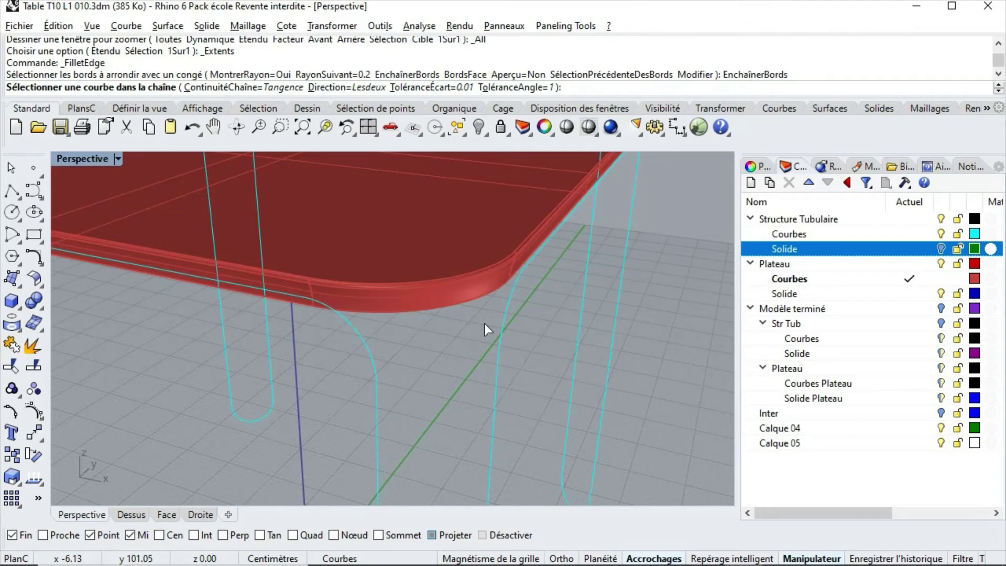
{"action": "left_click", "coordinate": [419, 310]}
Step: Check the chained selection around the tabletop's lower rim, accept it, and apply the fillet with radius 0.2
{"action": "scroll", "coordinate": [419, 310], "scroll_direction": "down", "scroll_amount": 10}
{"action": "right_click_drag", "start_coordinate": [442, 337], "coordinate": [367, 303]}
{"action": "scroll", "coordinate": [367, 303], "scroll_direction": "up", "scroll_amount": 10}
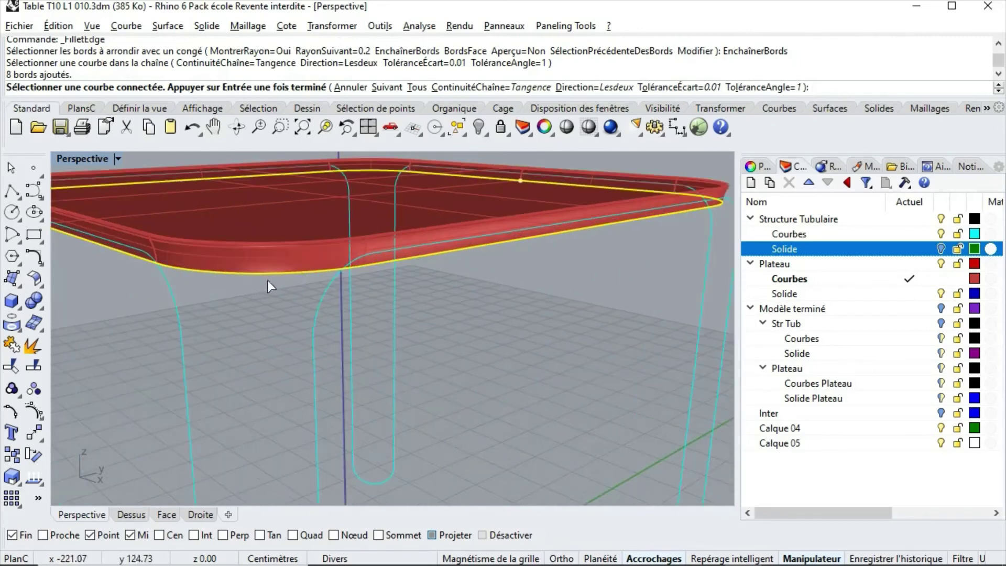
{"action": "scroll", "coordinate": [325, 273], "scroll_direction": "down", "scroll_amount": 5}
{"action": "right_click_drag", "start_coordinate": [326, 272], "coordinate": [427, 294]}
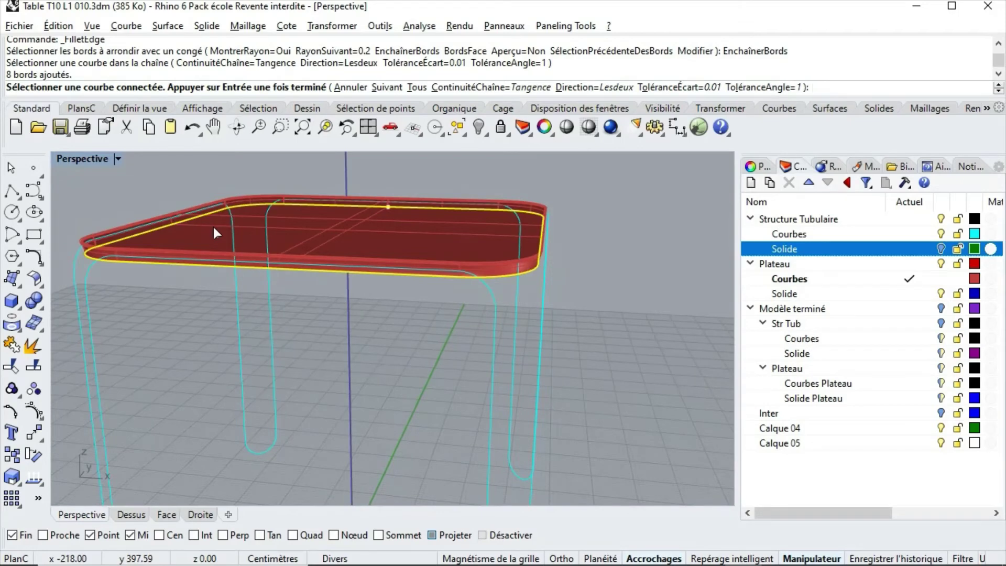
{"action": "key", "text": "Return"}
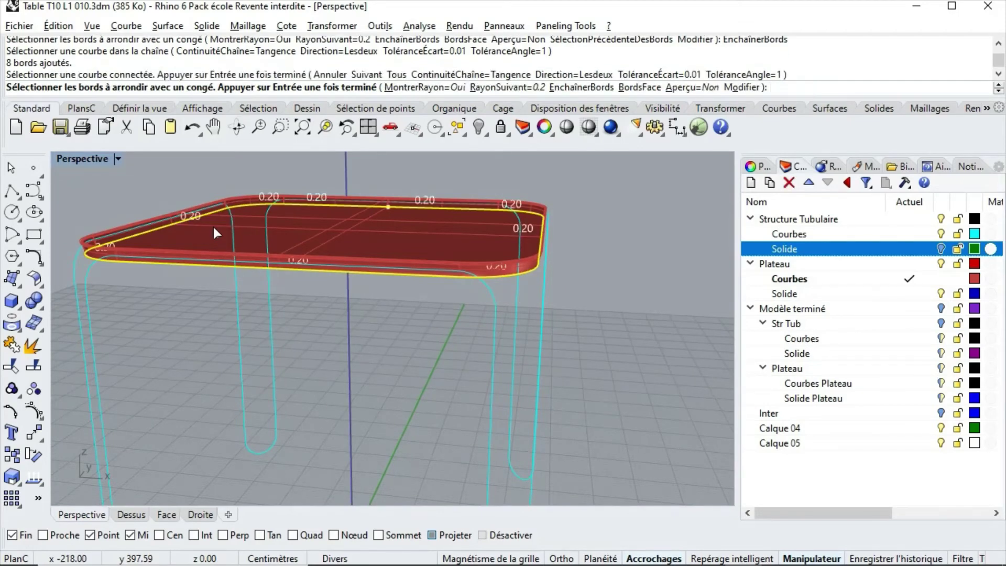
{"action": "key", "text": "Return"}
{"action": "key", "text": "Return"}
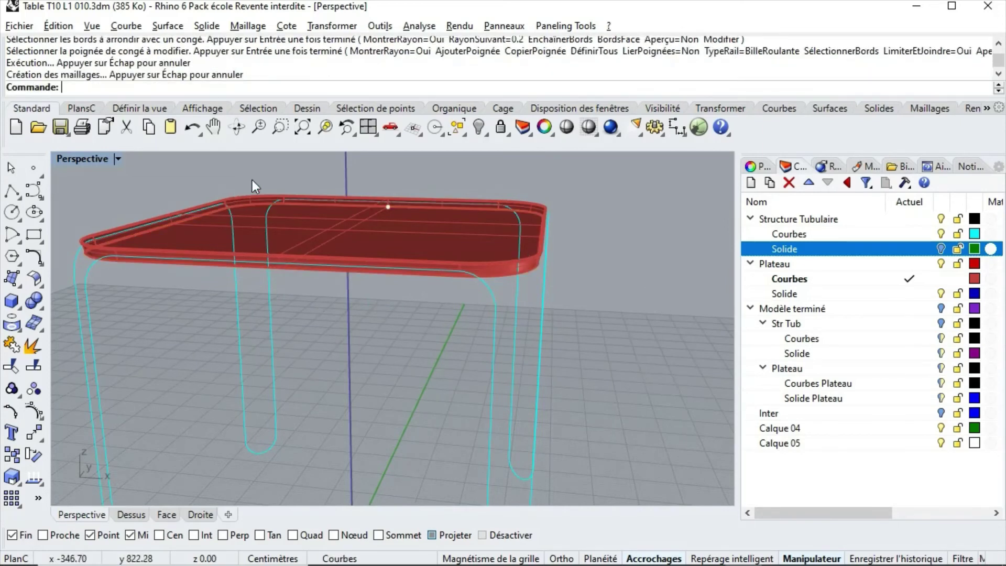
Step: Zoom in on the tabletop corner and examine the filleted rim from the side and from below
{"action": "left_click", "coordinate": [280, 127]}
{"action": "left_click_drag", "start_coordinate": [408, 181], "coordinate": [564, 332]}
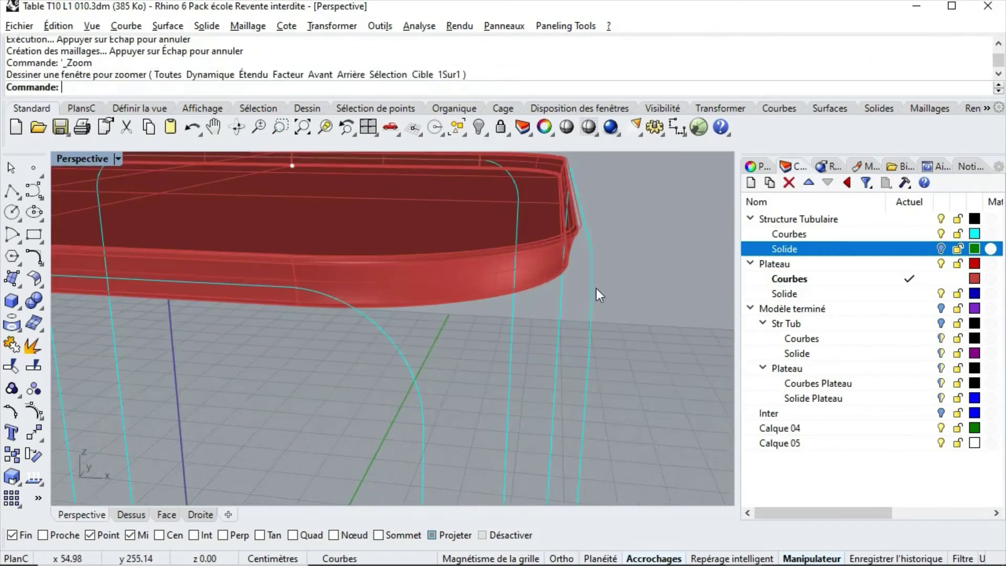
{"action": "right_click_drag", "start_coordinate": [596, 288], "coordinate": [601, 198]}
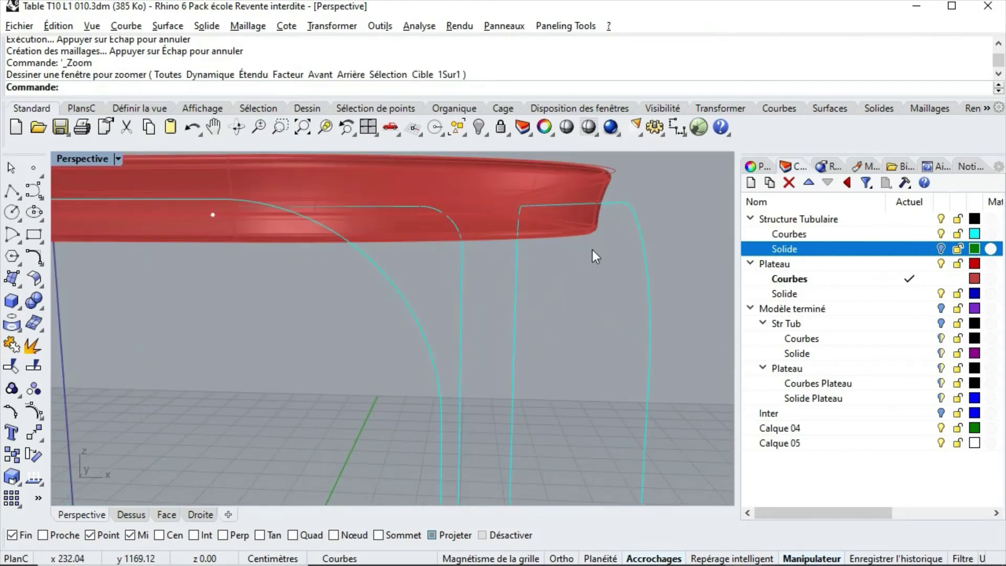
{"action": "right_click_drag", "start_coordinate": [593, 250], "coordinate": [555, 259]}
{"action": "right_click_drag", "start_coordinate": [571, 271], "coordinate": [555, 332]}
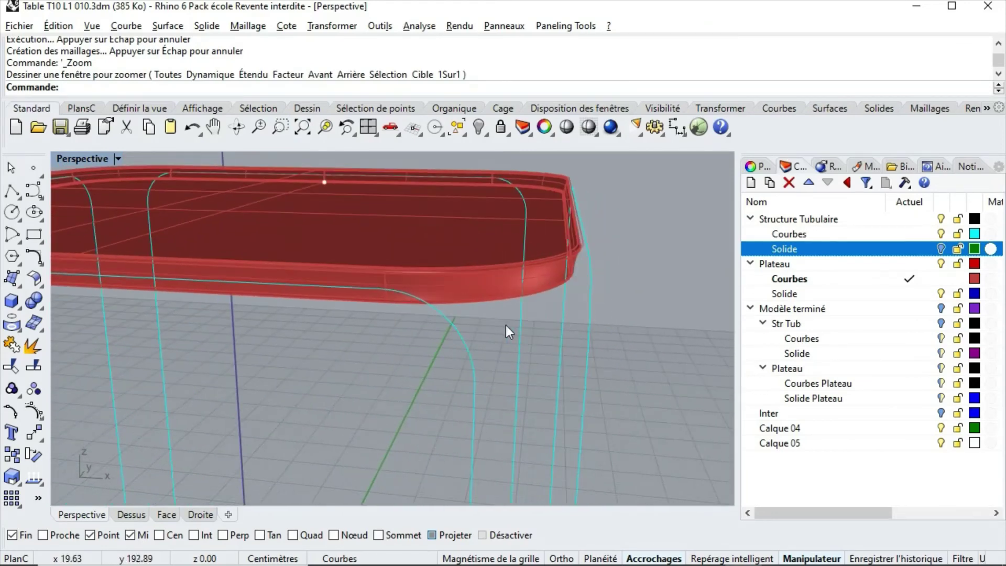
Step: Select the tabletop and check its object type in the object properties
{"action": "left_click", "coordinate": [502, 297]}
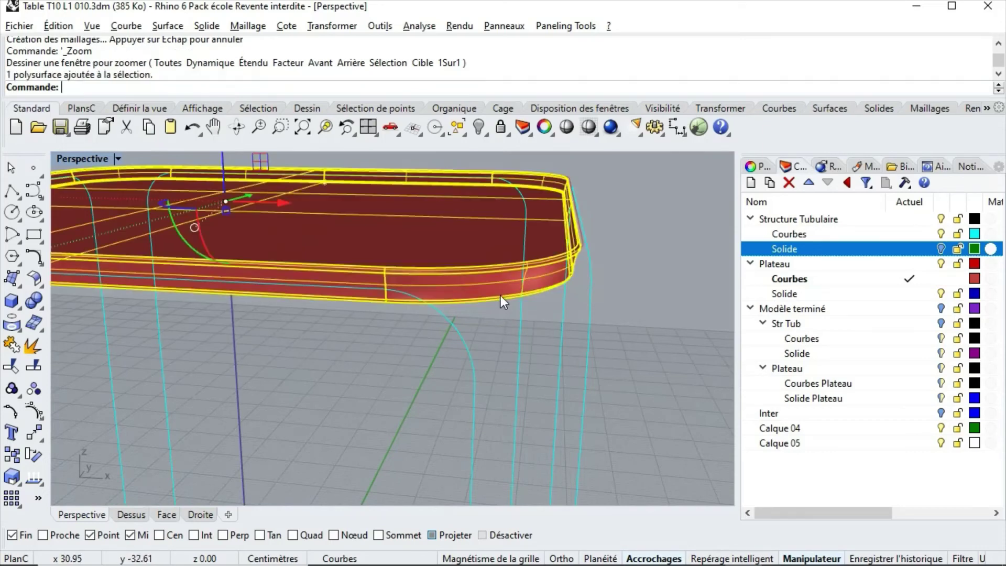
{"action": "left_click", "coordinate": [755, 166]}
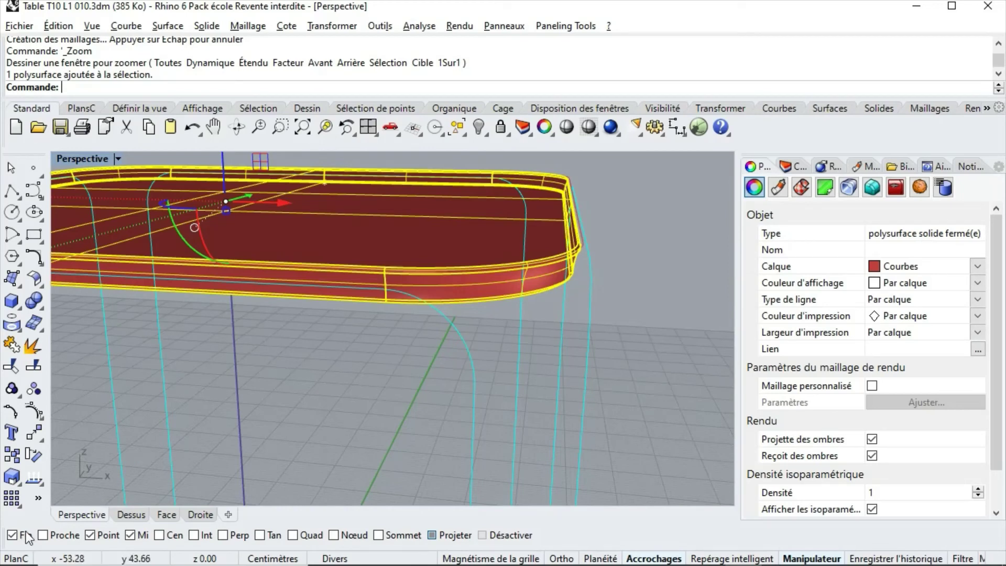
{"action": "scroll", "coordinate": [397, 371], "scroll_direction": "down", "scroll_amount": 5}
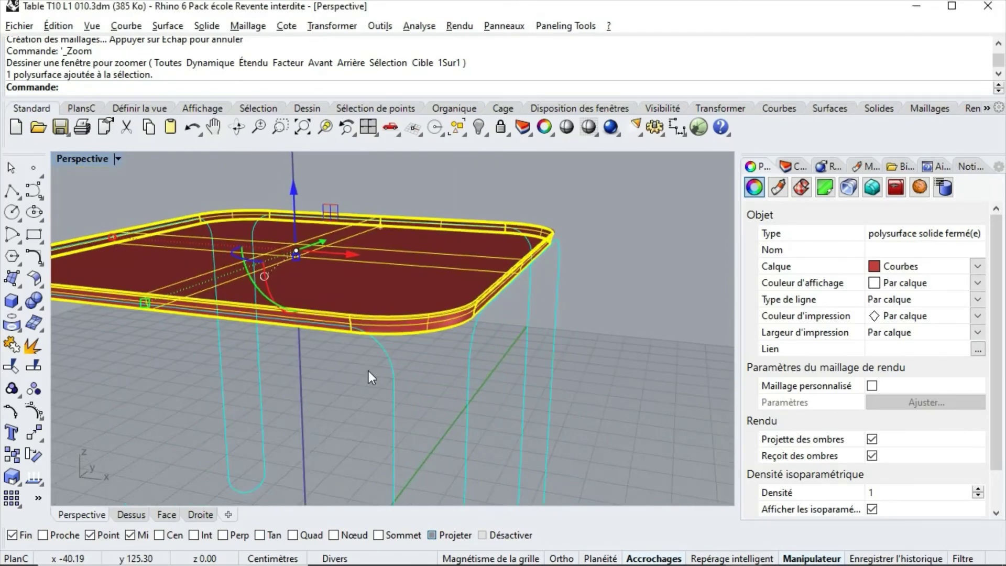
Step: Show the Solide layer of Structure Tubulaire and view the whole table in the maximized Perspective view
{"action": "left_click", "coordinate": [375, 124]}
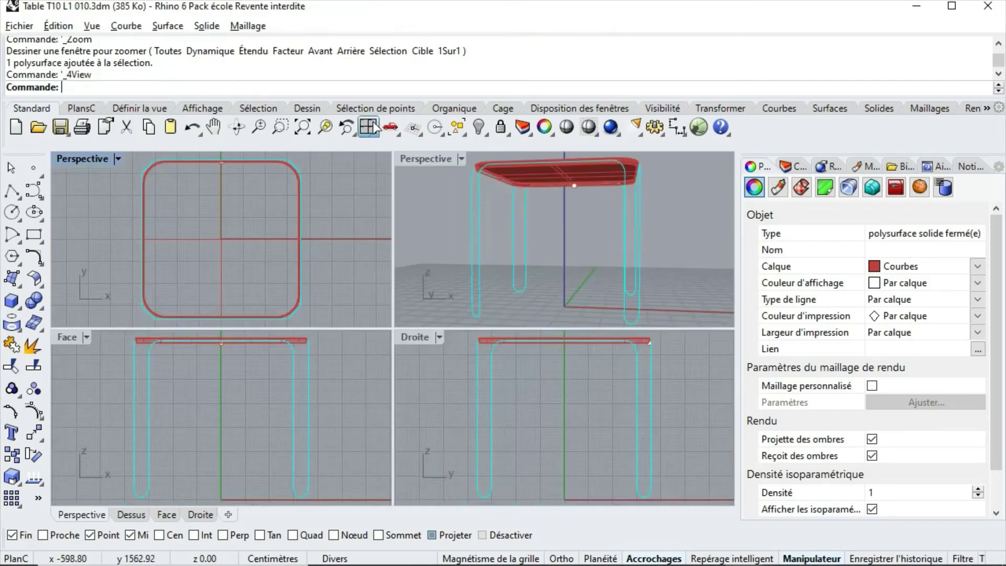
{"action": "left_click", "coordinate": [795, 165]}
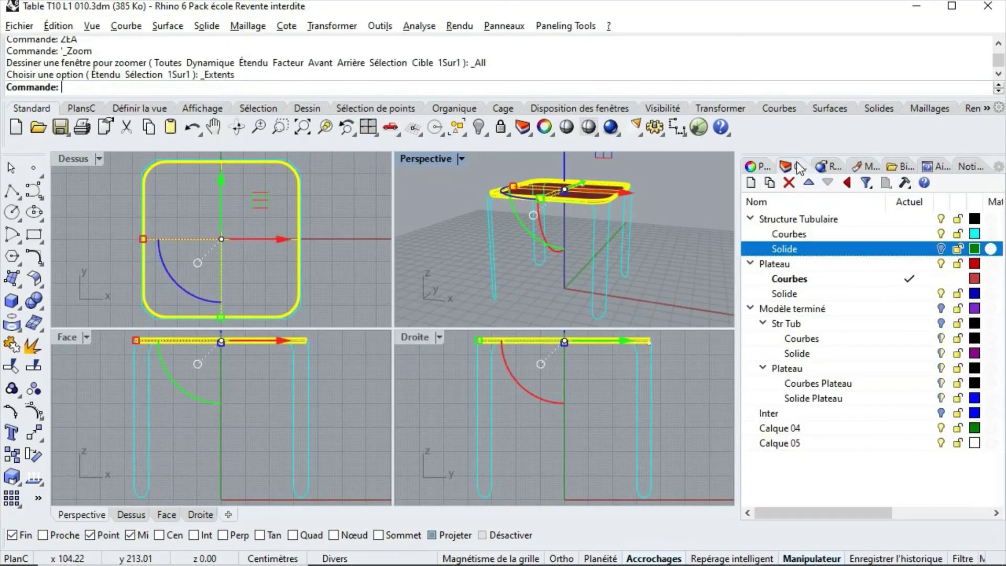
{"action": "double_click", "coordinate": [423, 158]}
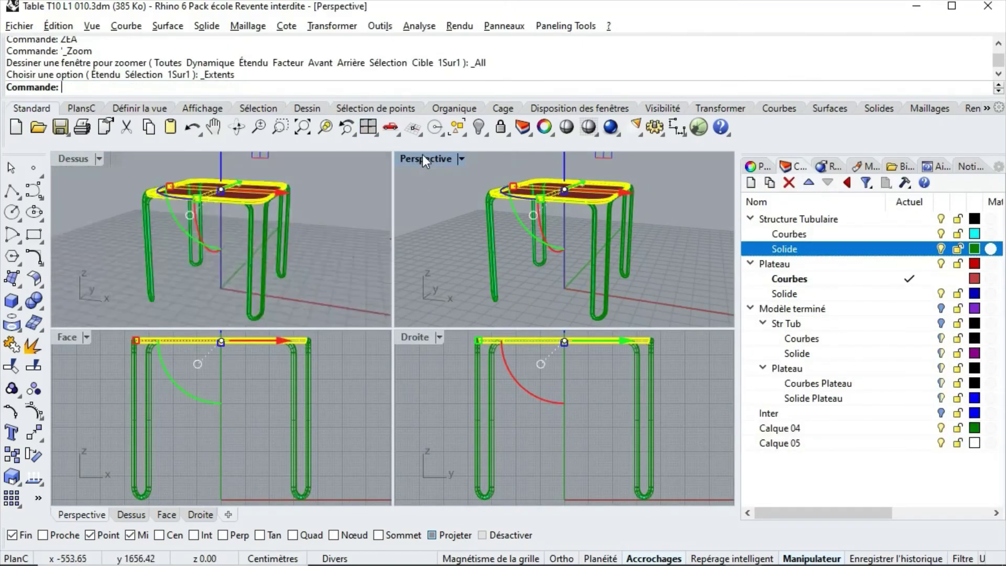
{"action": "right_click_drag", "start_coordinate": [602, 325], "coordinate": [417, 284]}
{"action": "scroll", "coordinate": [520, 260], "scroll_direction": "down", "scroll_amount": 5}
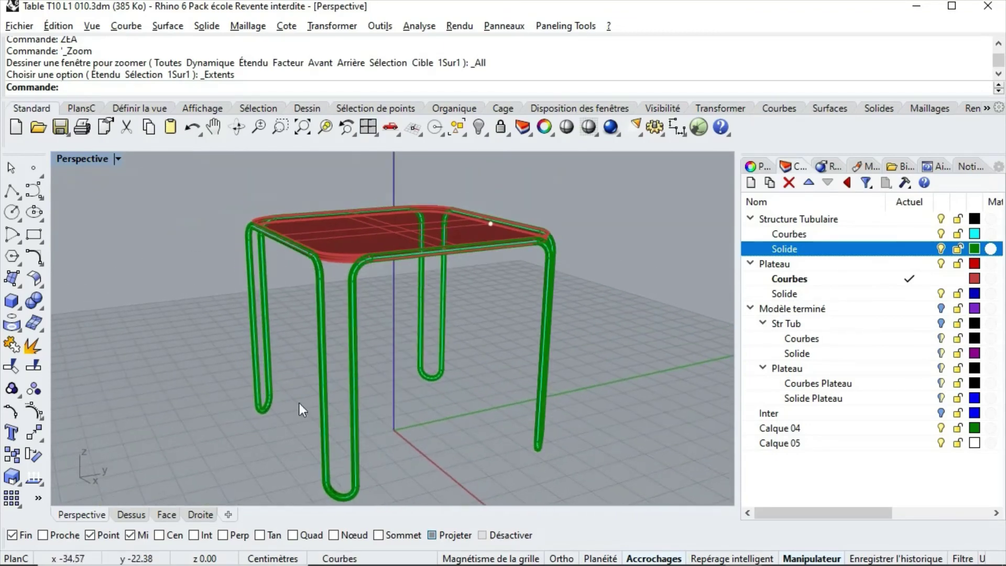